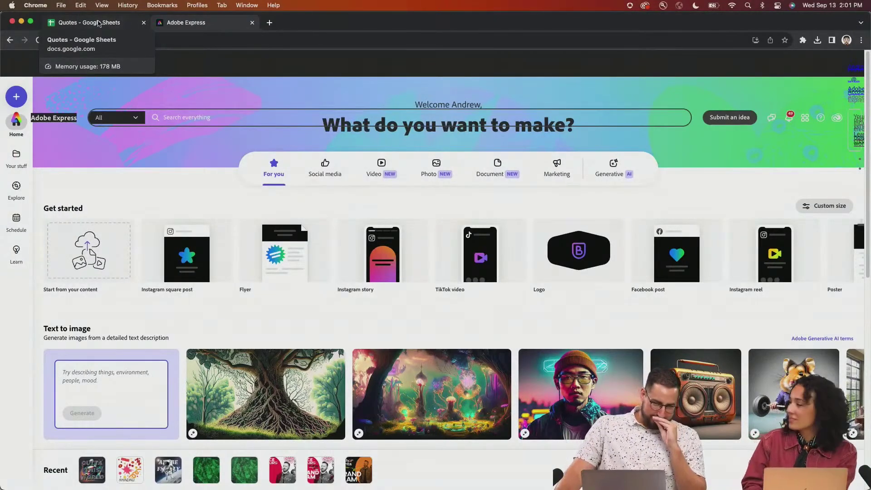
- Open the Quotes spreadsheet in Google Sheets and enlarge the page for reading the quote words
left_click(99, 23)
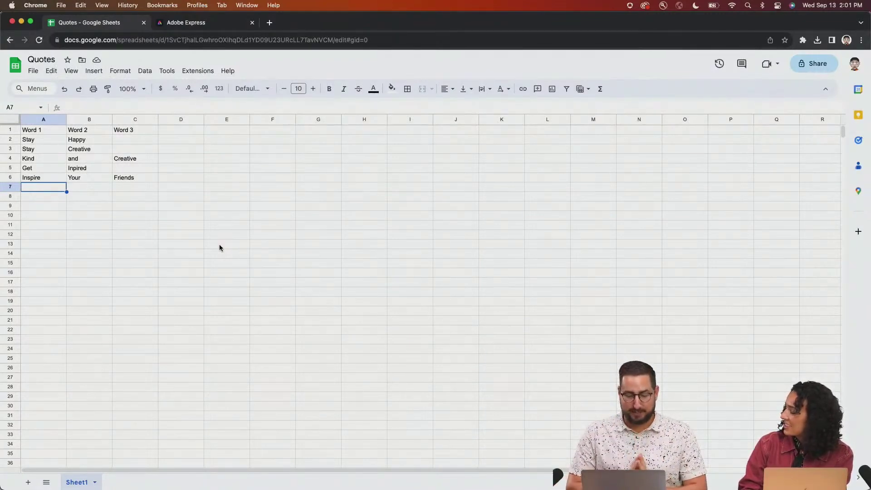
key("super+equal")
key("super+equal")
key("super+equal")
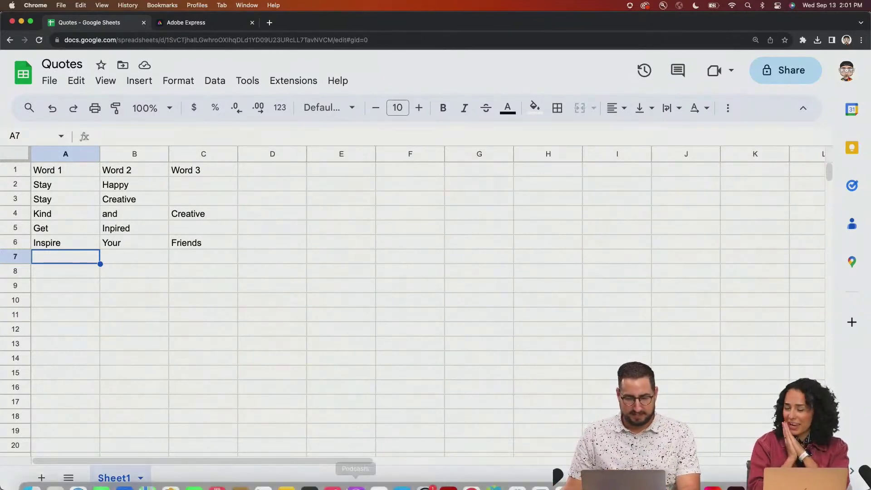
- Switch to Illustrator and cover the artboard with a 1080 × 1080 px cyan rectangle that has no stroke
left_click(737, 474)
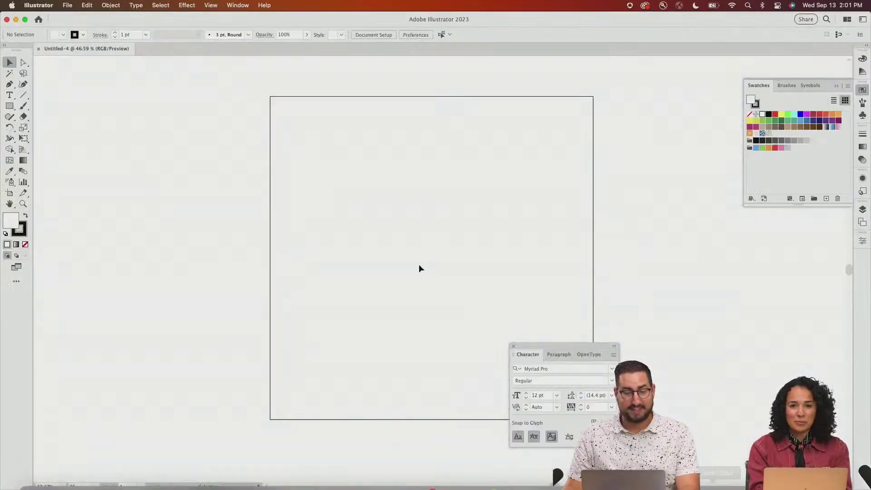
left_click(513, 346)
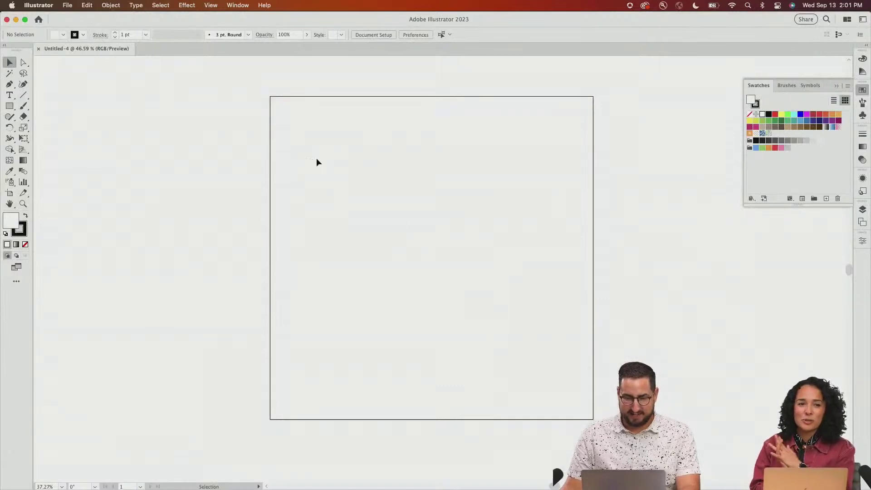
key("m")
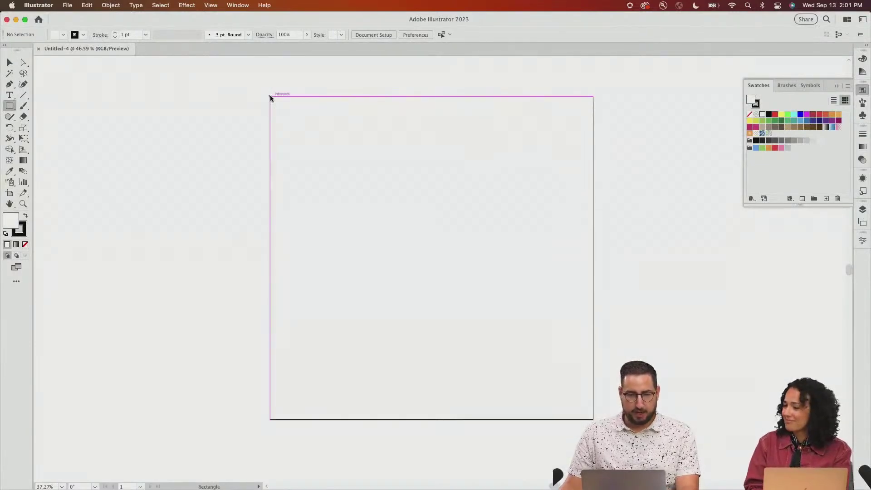
key("slash")
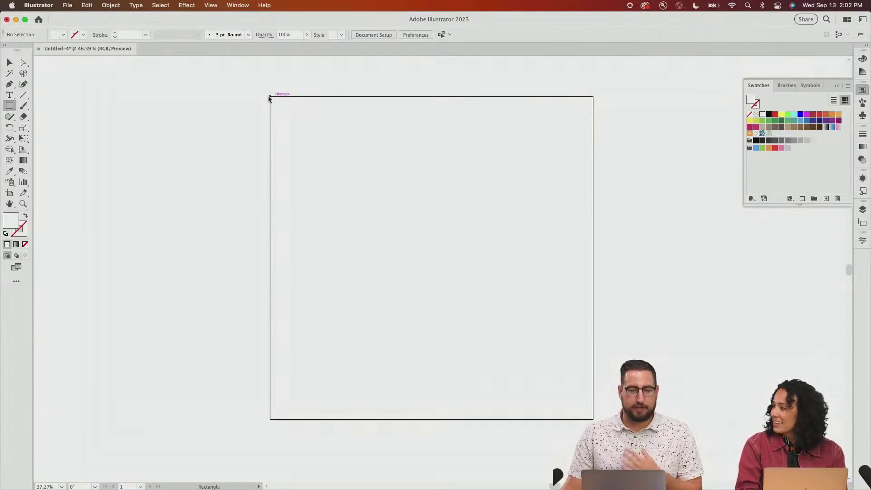
left_click_drag(269, 97, 593, 419)
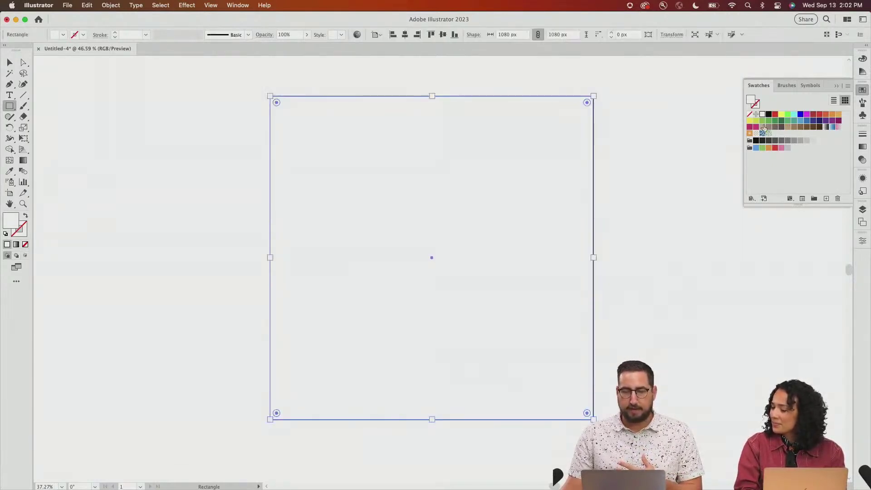
left_click(794, 115)
key("v")
left_click(604, 221)
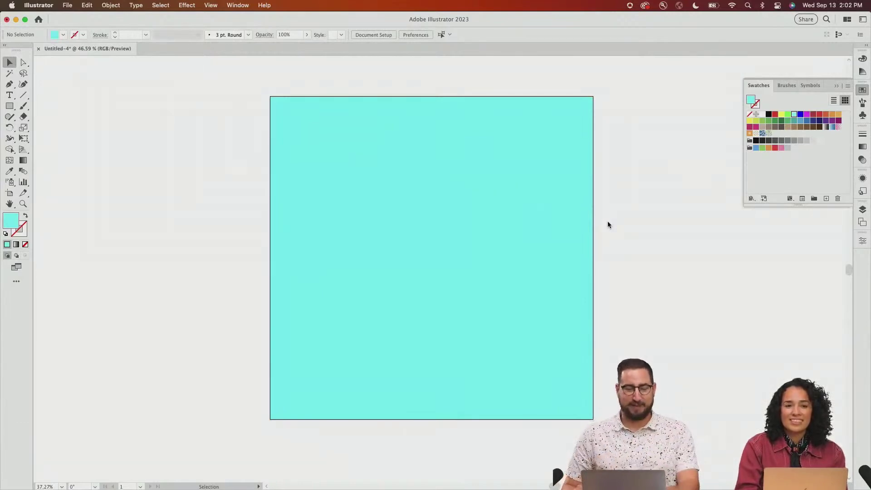
- Switch to Chrome and download the Quotes sheet as a comma-separated values (.csv) file
key("super+Tab")
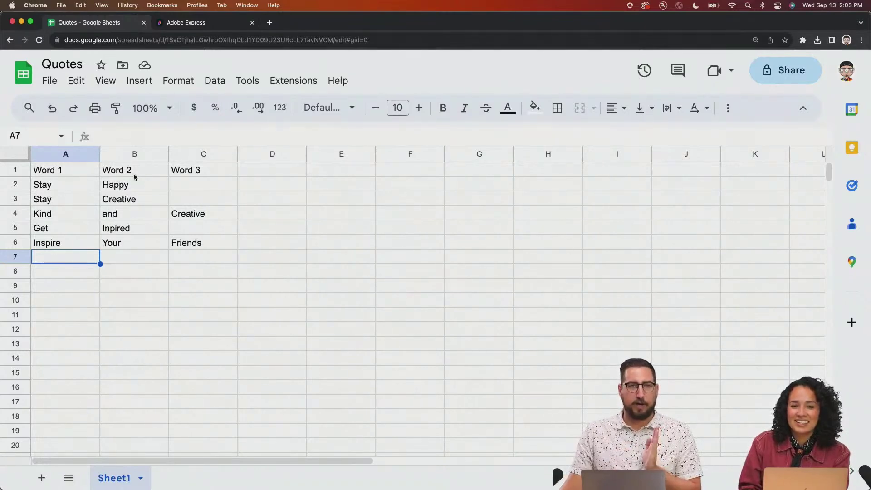
left_click(50, 85)
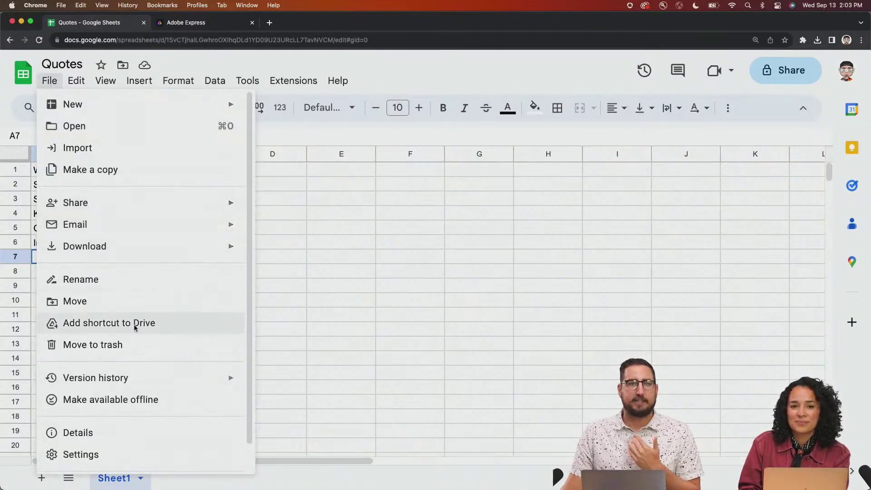
mouse_move(230, 247)
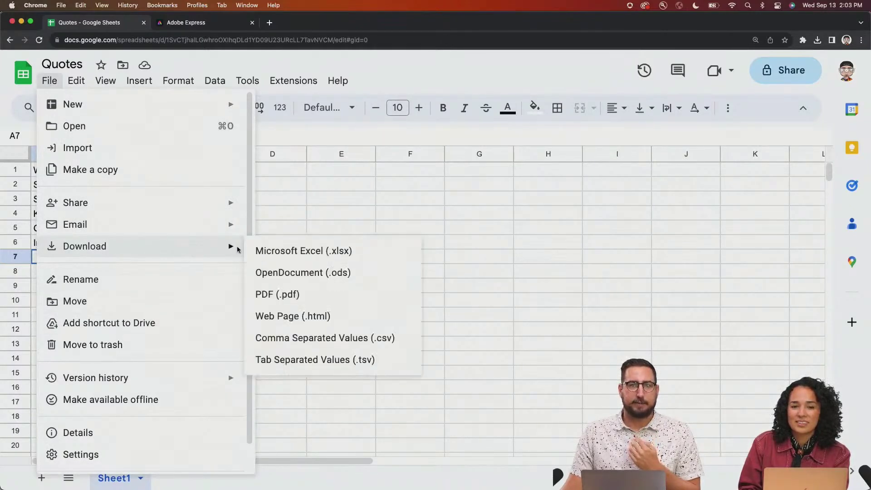
left_click(298, 335)
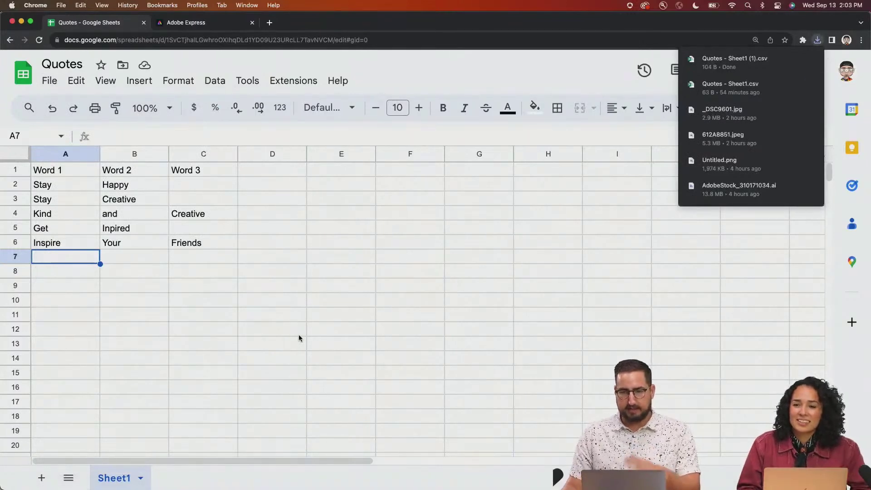
- Switch to Illustrator and add the point text "WORD1" in the upper part of the cyan square
mouse_move(350, 488)
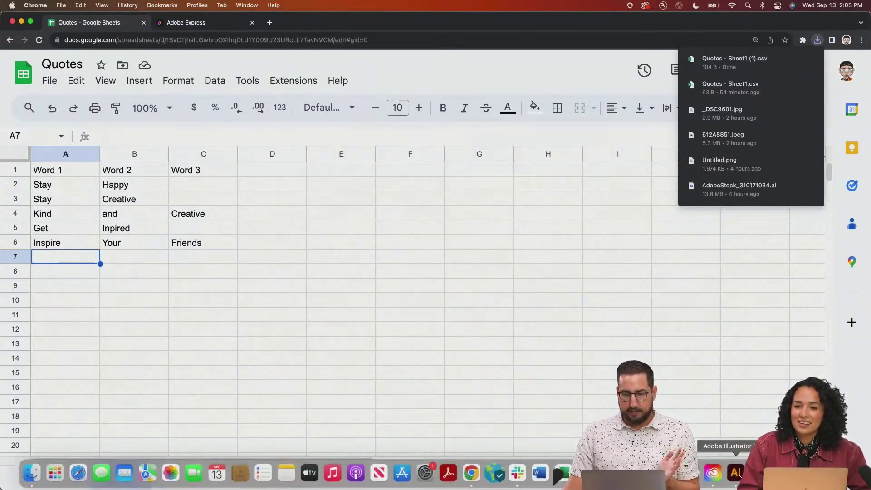
left_click(737, 474)
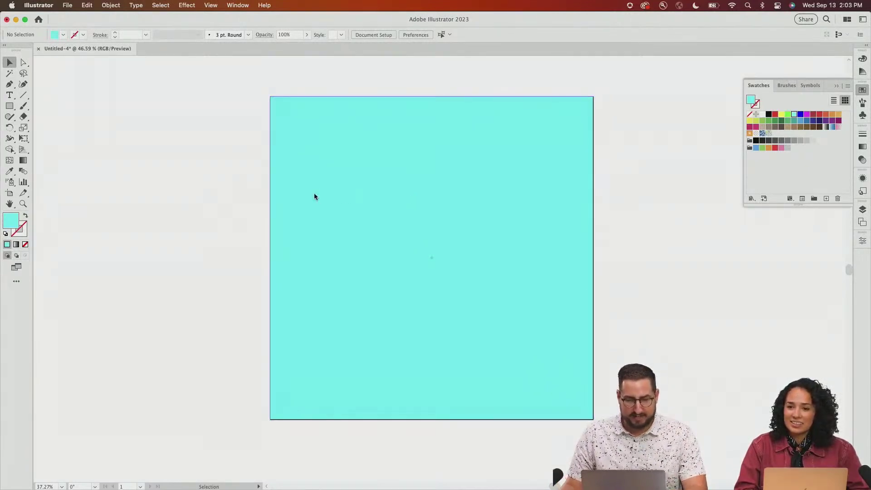
key("t")
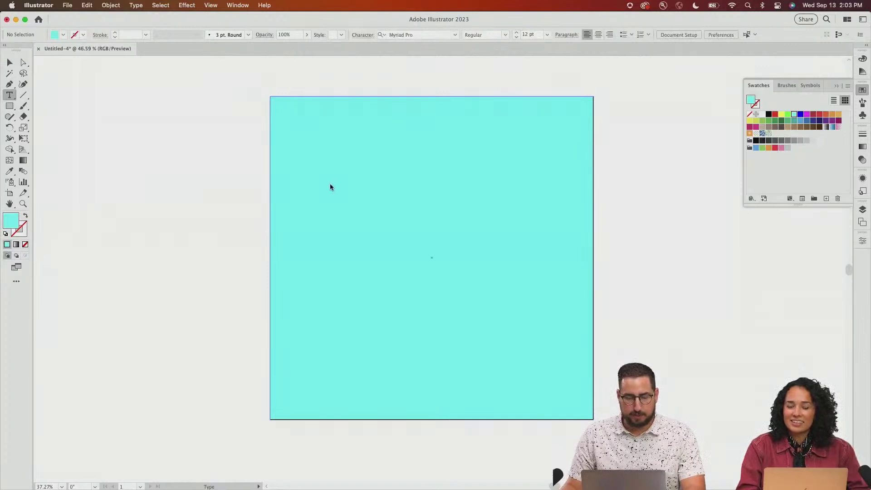
left_click(330, 184)
type("WORD!")
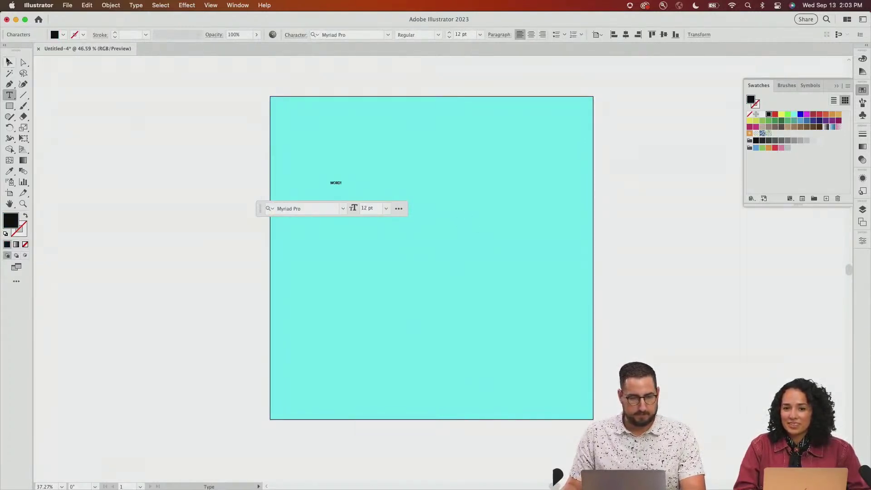
left_click(9, 62)
- Centre-align the WORD1 text and scale it up to about 244 pt
left_click(530, 35)
key("s")
left_click_drag(346, 175, 459, 93)
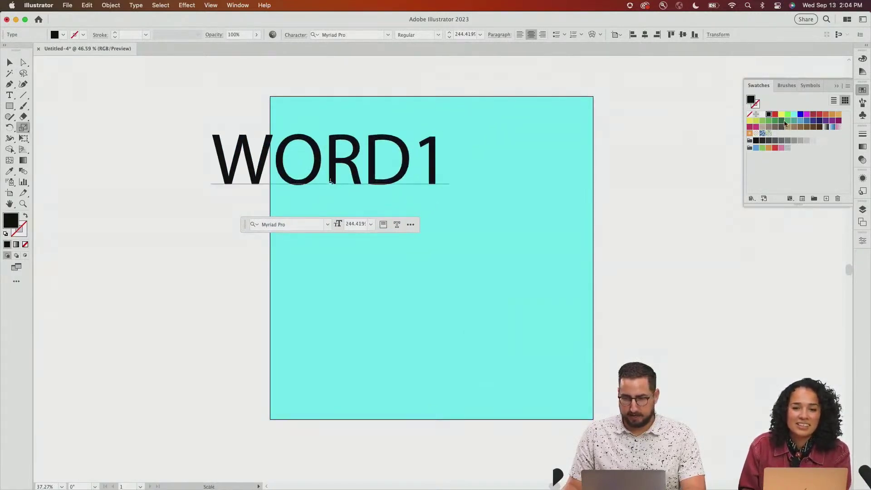
- Fill the WORD1 text with magenta and move it to the horizontal centre of the cyan square
left_click(806, 114)
key("v")
left_click_drag(375, 163, 467, 163)
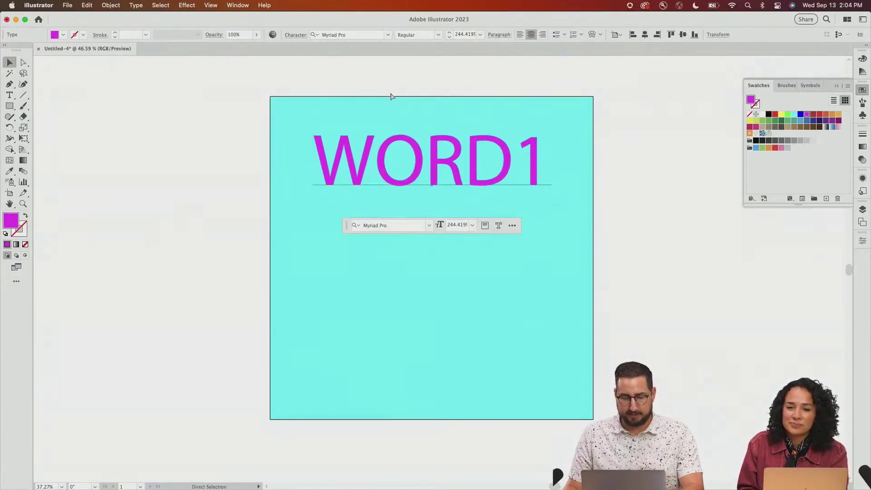
- Set the font of the WORD1 text to Hobeaux Bold
key("super+t")
left_click_drag(586, 344, 633, 109)
left_click(659, 134)
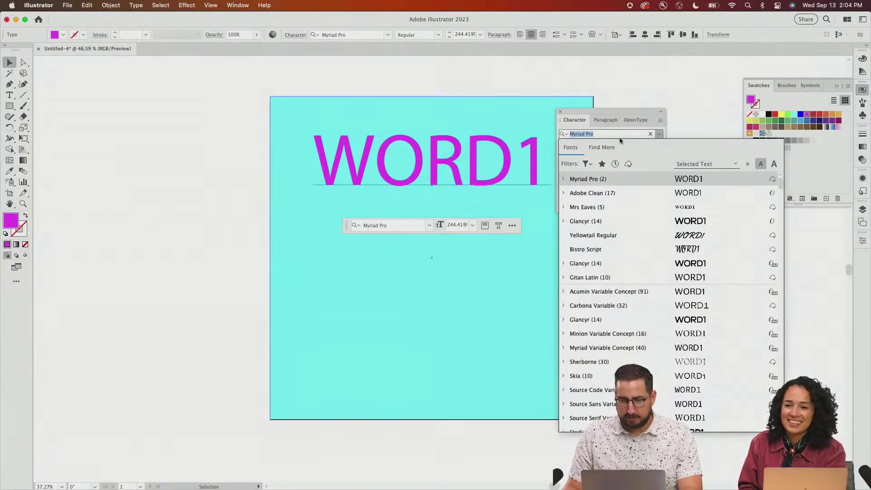
type("ho")
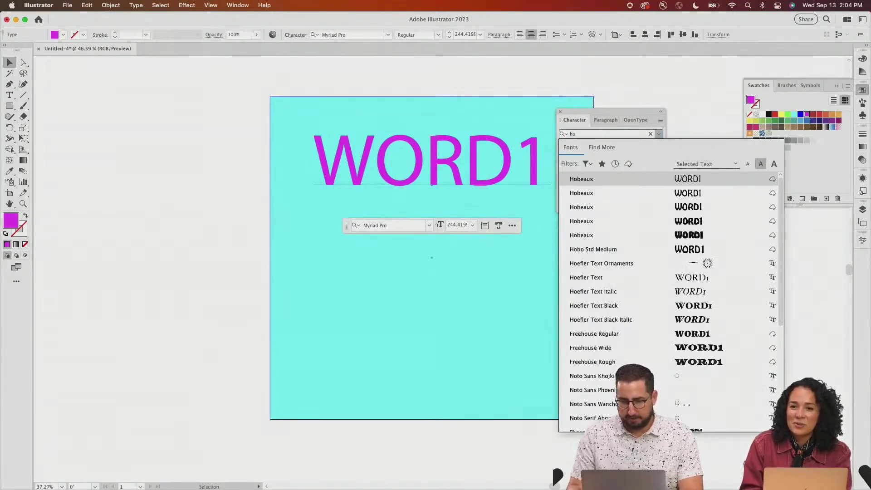
left_click(606, 222)
left_click(590, 279)
- Duplicate the WORD1 text directly below itself and change the copy to "WORD2"
scroll(561, 301, "right", 5)
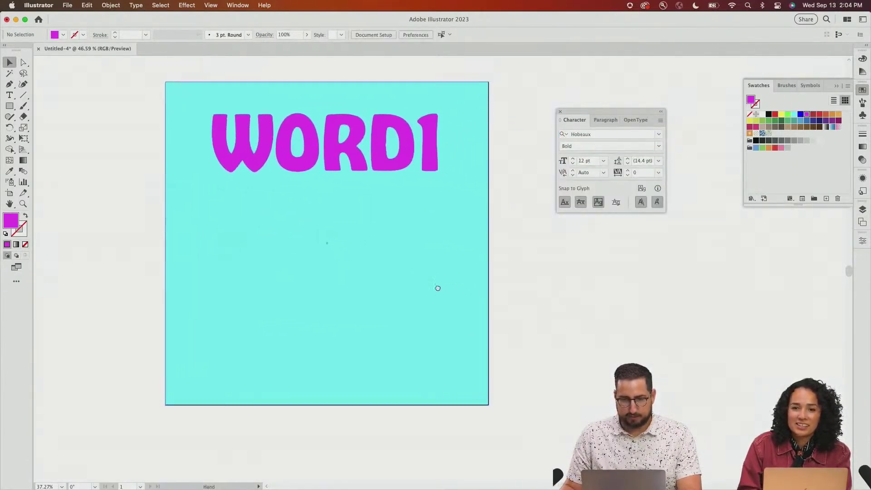
left_click_drag(368, 148, 380, 228)
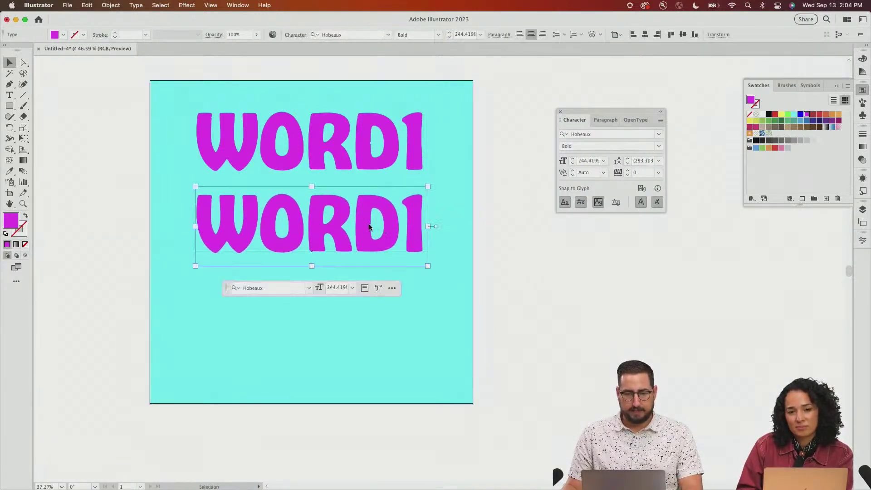
double_click(367, 228)
key("super+a")
type("W")
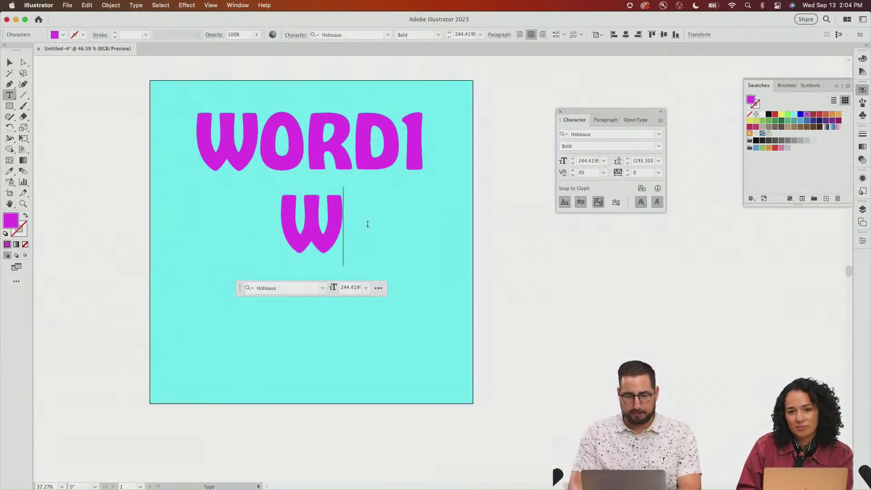
type("ORD2")
key("Escape")
- Repeat the duplication to add a third line of text and change it to "WORD3"
key("super+d")
left_click_drag(399, 320, 436, 320)
type("3")
left_click(10, 62)
- Group the three word lines and centre the group vertically on the artboard
key("super+a")
key("super+g")
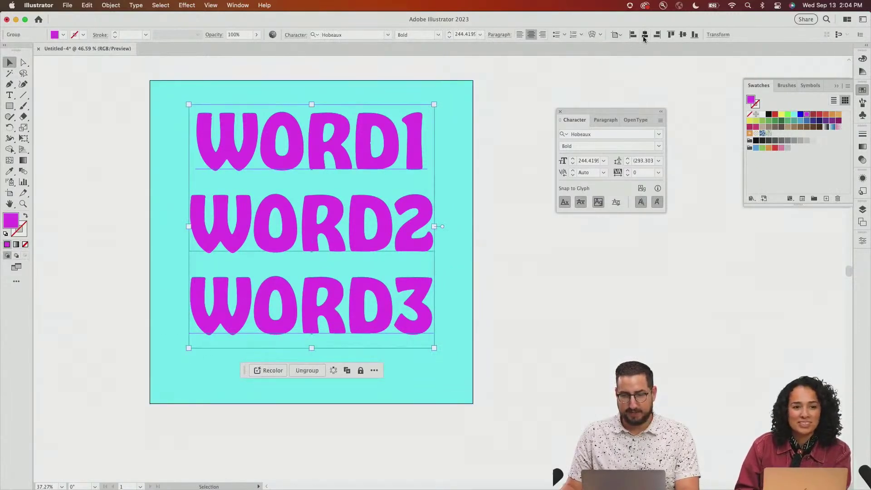
left_click(685, 34)
left_click(568, 438)
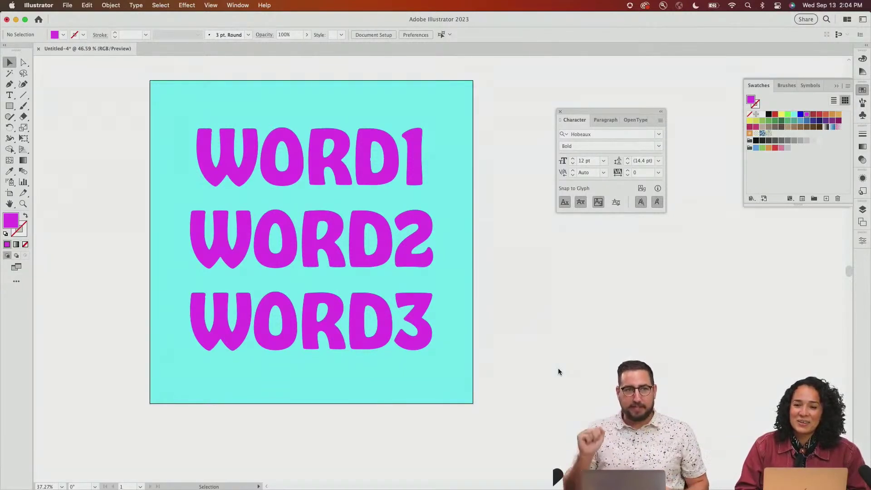
- Ungroup the word lines, and fill WORD2 with red and WORD3 with yellow
left_click(325, 231)
left_click(456, 235)
left_click(408, 237)
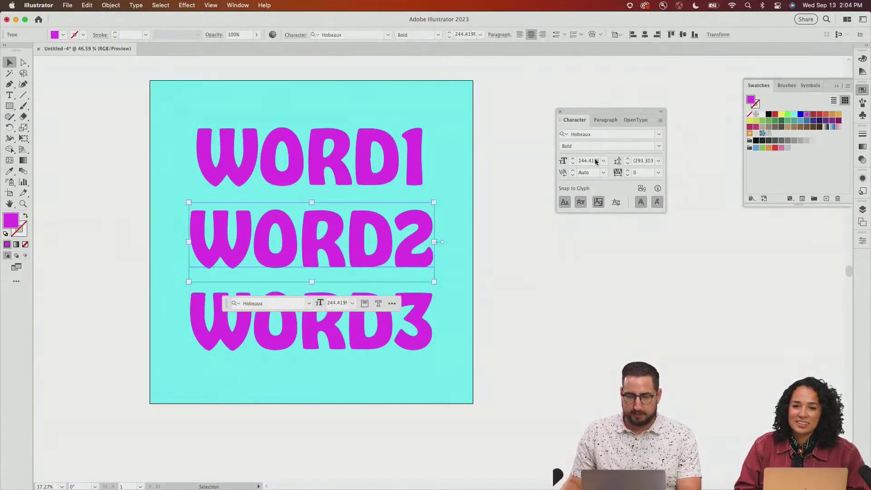
left_click(774, 114)
left_click(414, 346)
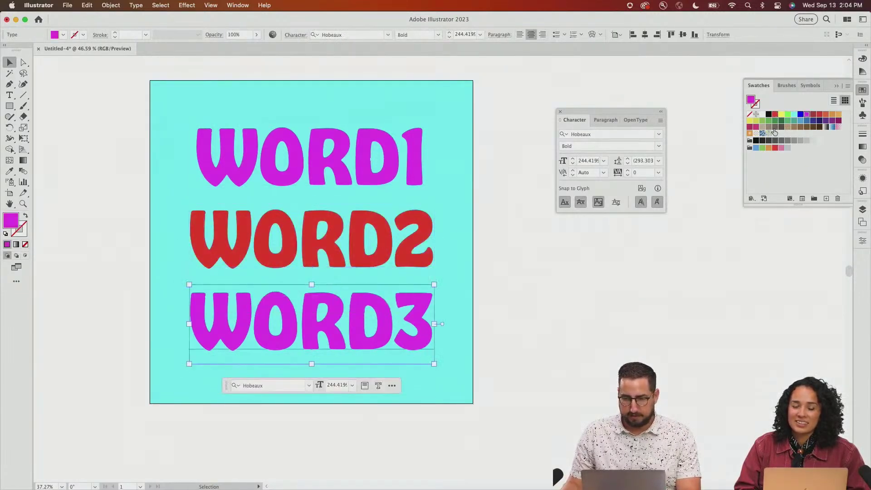
left_click(750, 120)
left_click(586, 323)
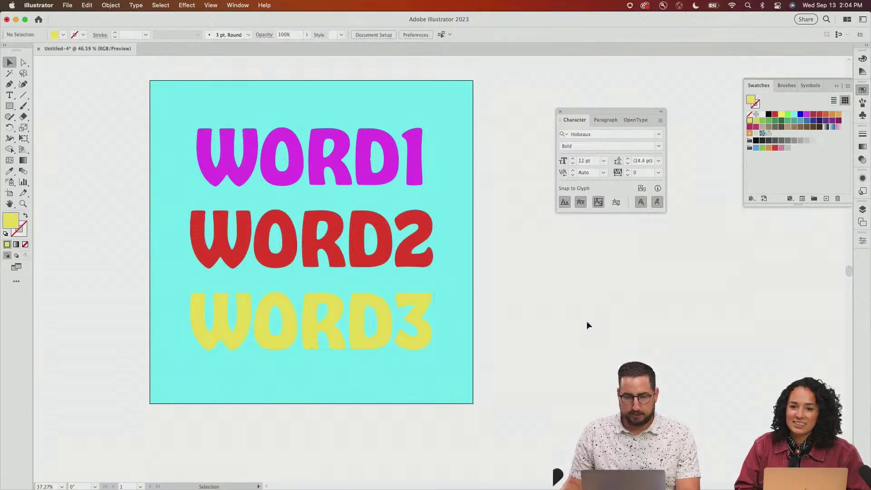